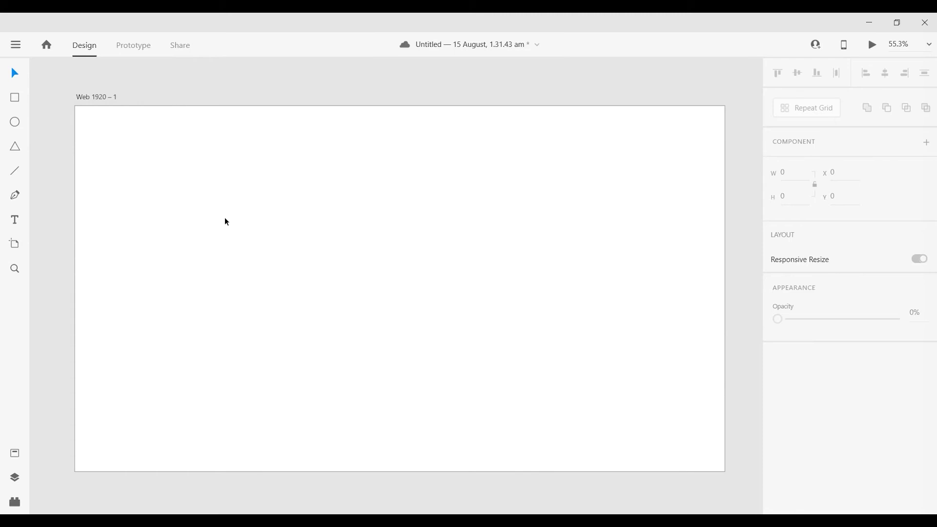
# Save the document
pyautogui.hotkey('ctrl', 's')
pyautogui.click(242, 242)
pyautogui.click(341, 100)
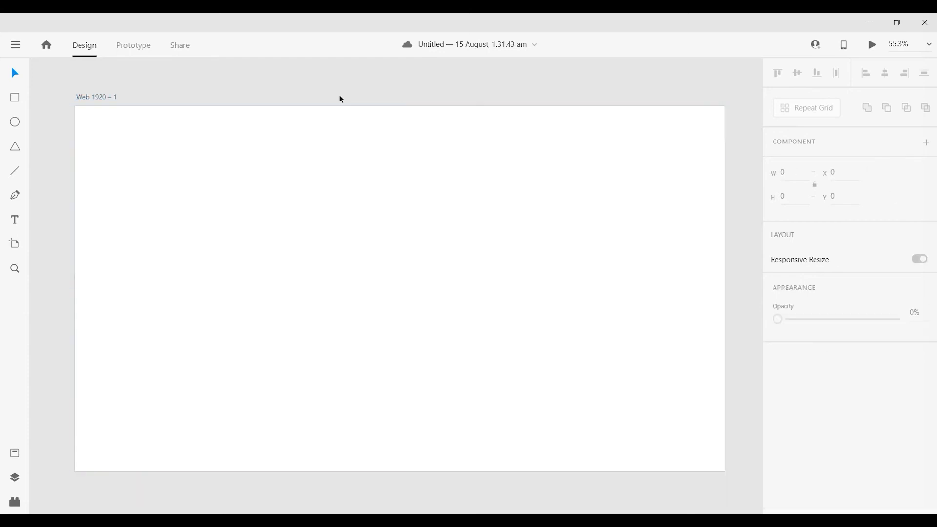
pyautogui.click(17, 149)
pyautogui.moveTo(296, 188); pyautogui.dragTo(462, 350)
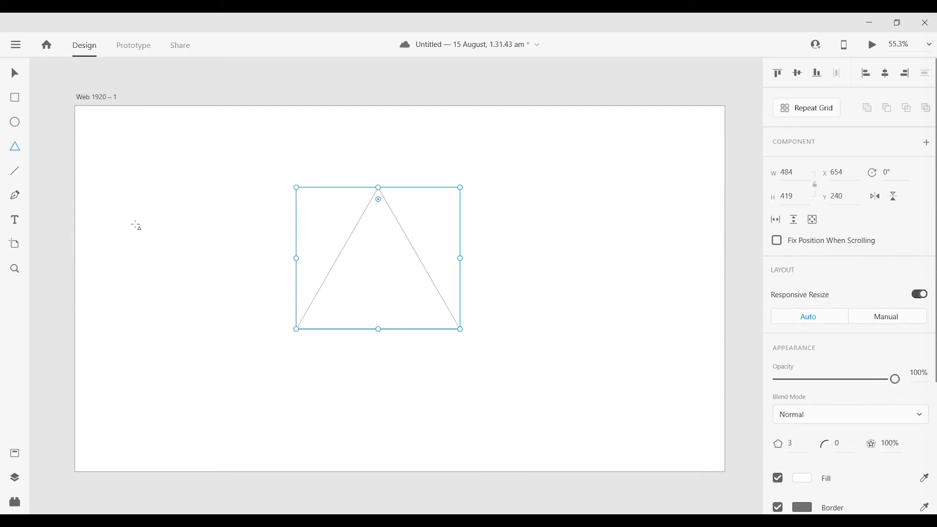
pyautogui.press('Delete')
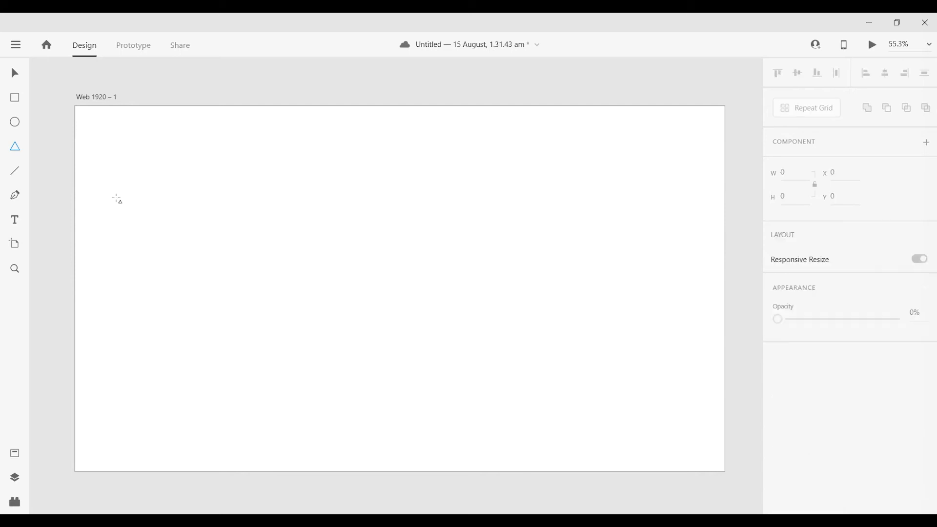
pyautogui.click(15, 74)
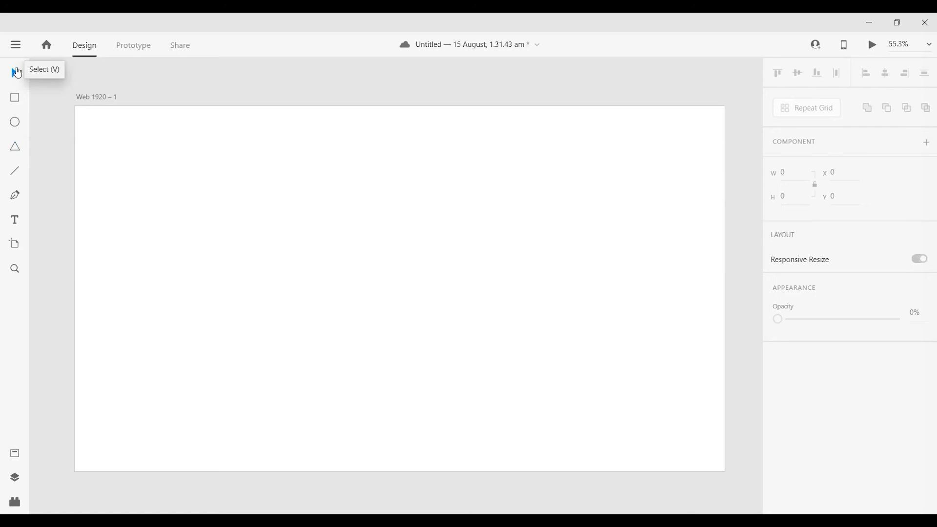
# Draw a triangle about 556 wide and 482 high in the middle of the artboard with the Polygon tool and select it
pyautogui.click(14, 122)
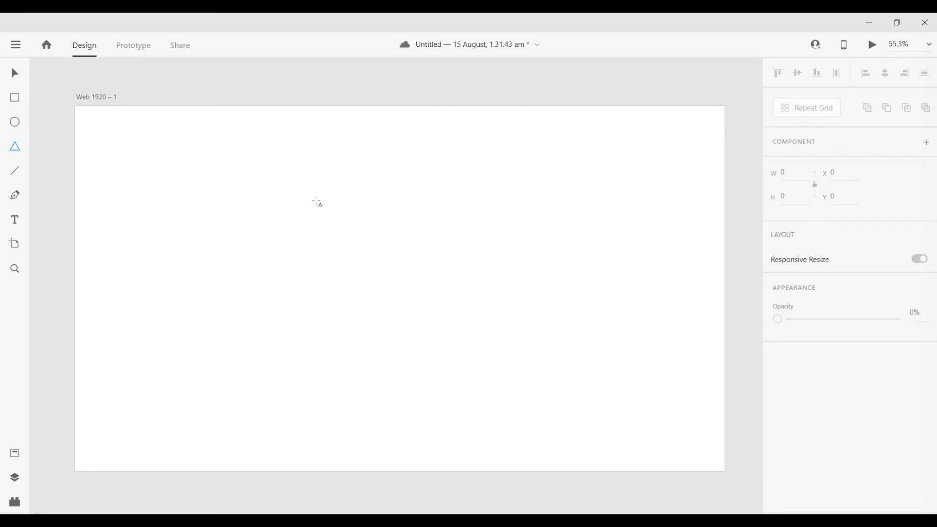
pyautogui.moveTo(306, 188); pyautogui.dragTo(488, 367)
pyautogui.click(14, 73)
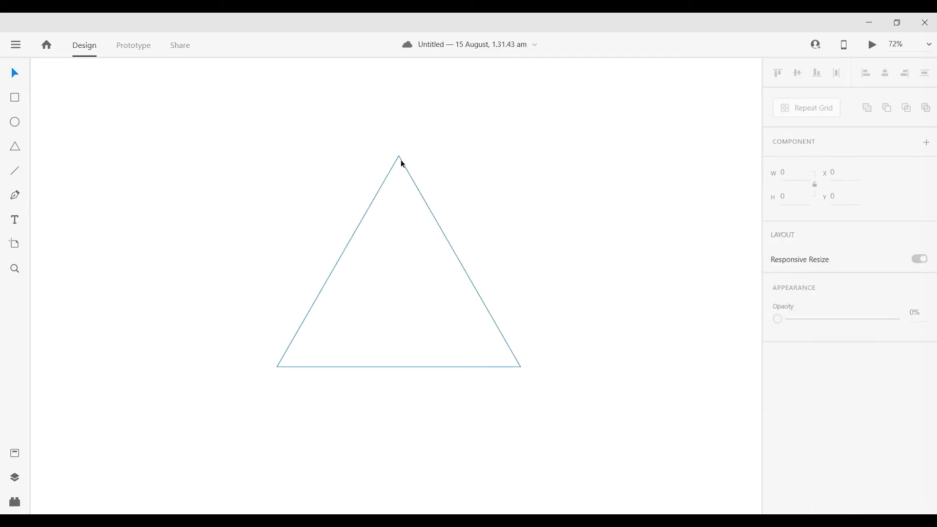
pyautogui.click(400, 157)
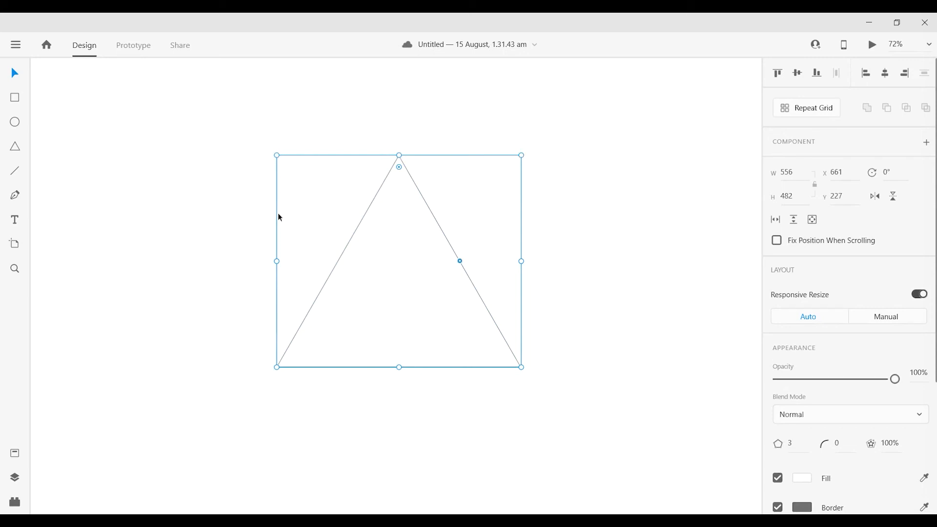
# Stretch the triangle freely to about 1348 wide and 533 high
pyautogui.moveTo(521, 367); pyautogui.dragTo(558, 379)
pyautogui.moveTo(277, 379); pyautogui.dragTo(319, 327)
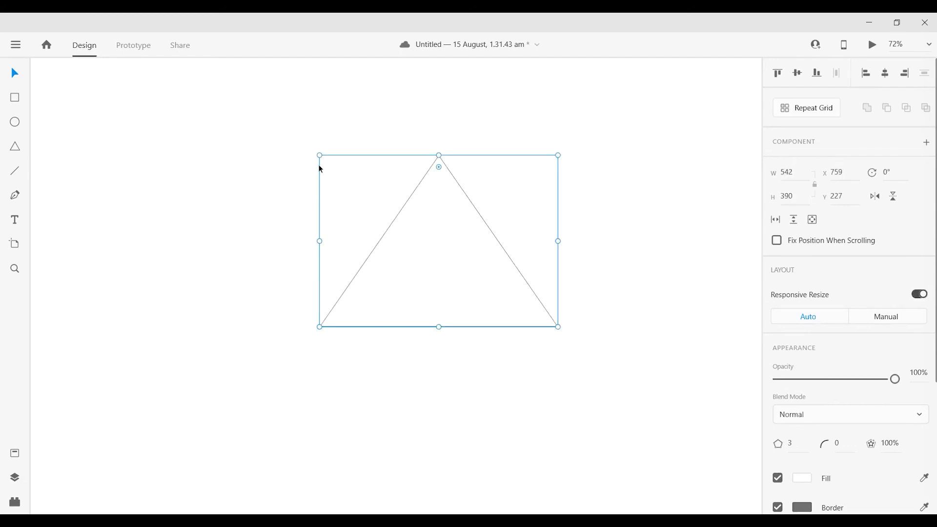
pyautogui.moveTo(319, 241); pyautogui.dragTo(191, 239)
pyautogui.moveTo(557, 242); pyautogui.dragTo(705, 241)
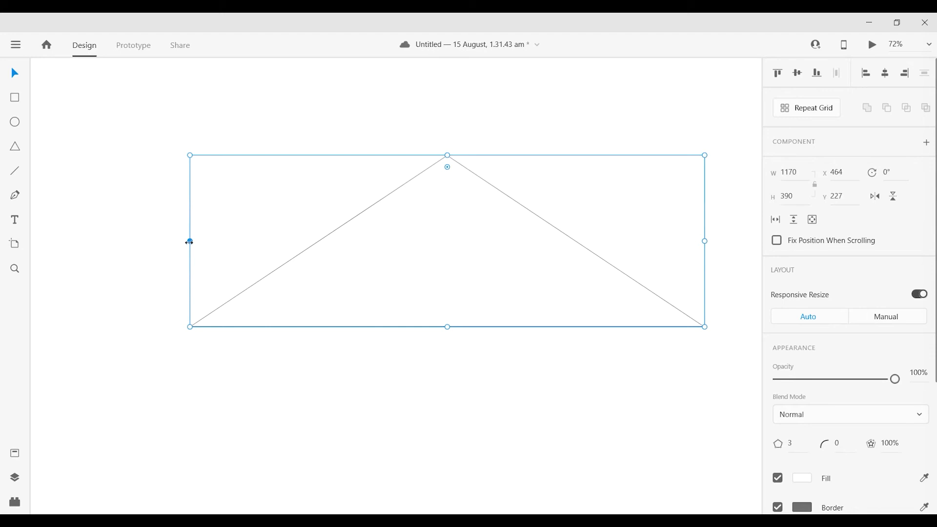
pyautogui.moveTo(190, 242); pyautogui.dragTo(112, 241)
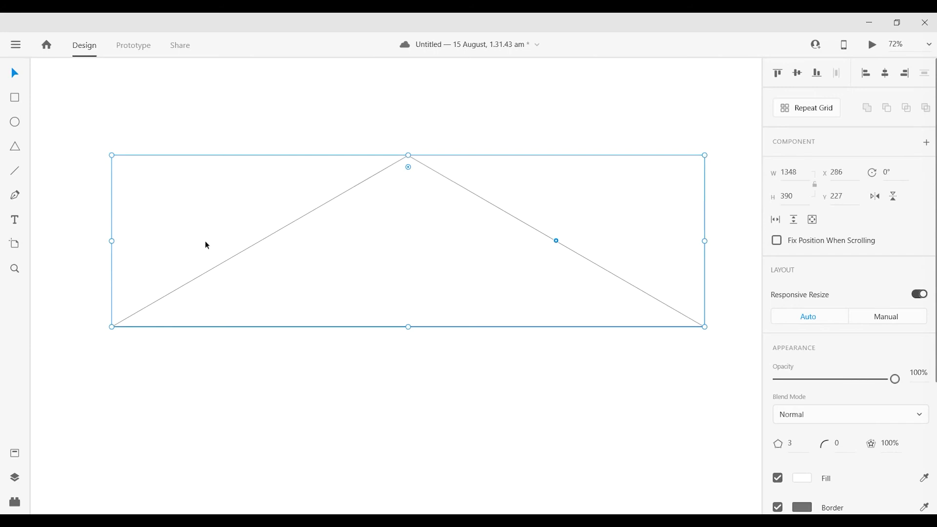
pyautogui.moveTo(409, 327); pyautogui.dragTo(404, 390)
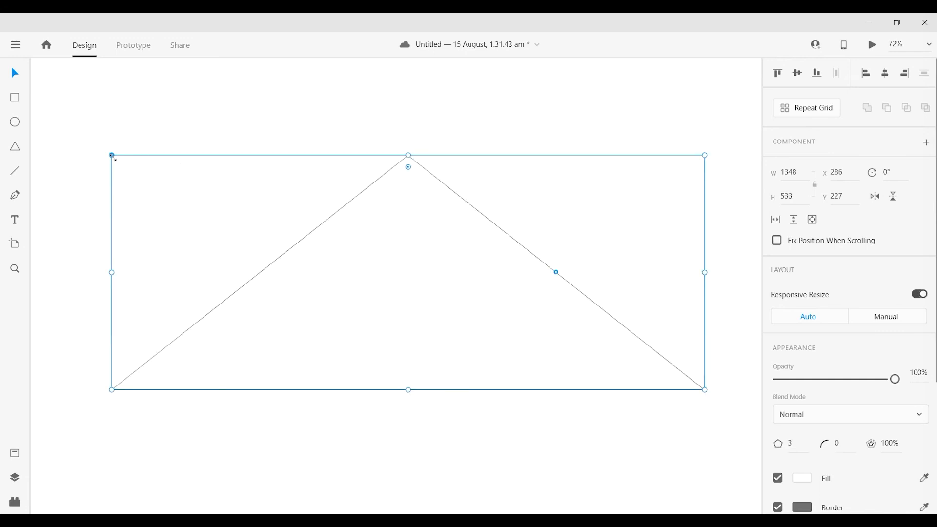
# Shrink the triangle to about 431 by 301, place it near X 756, Y 361, and leave it deselected
pyautogui.moveTo(112, 155); pyautogui.dragTo(515, 336)
pyautogui.moveTo(615, 434); pyautogui.dragTo(418, 390)
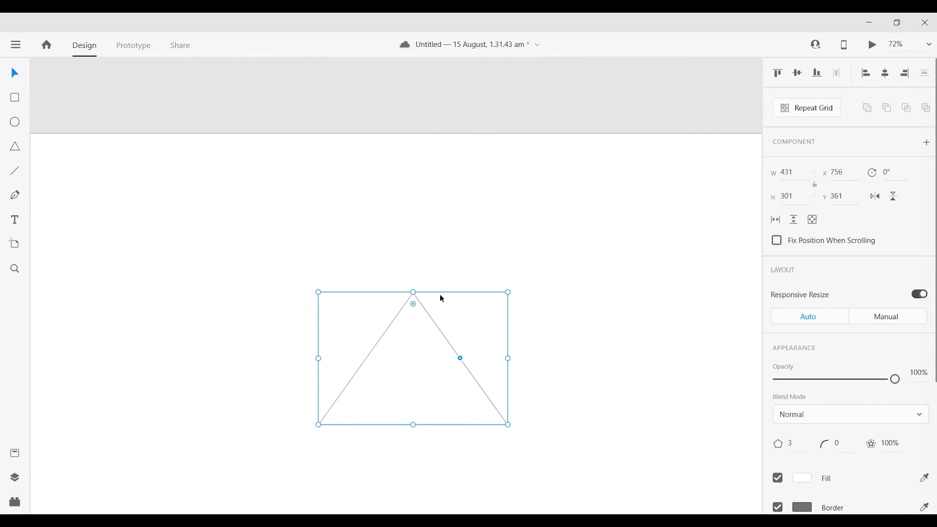
pyautogui.click(412, 467)
pyautogui.scroll(3, 411, 467)
pyautogui.click(418, 364)
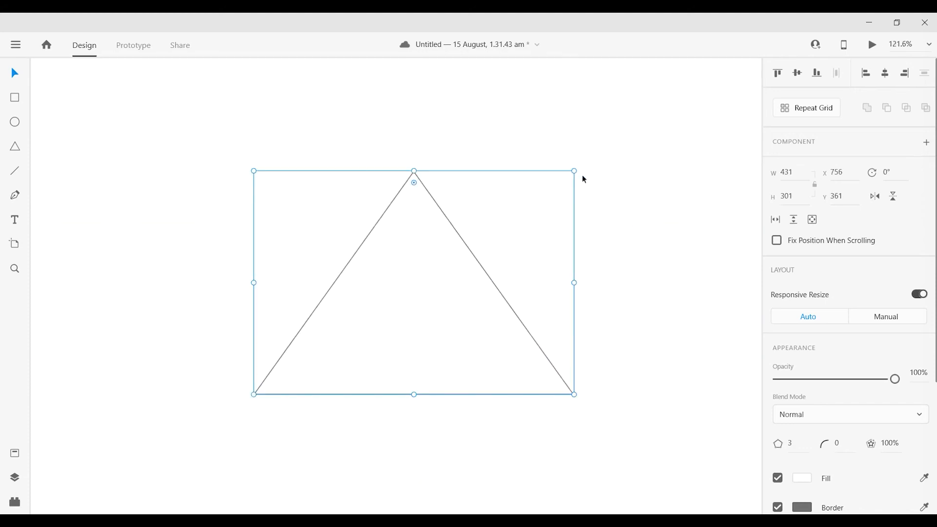
pyautogui.click(657, 469)
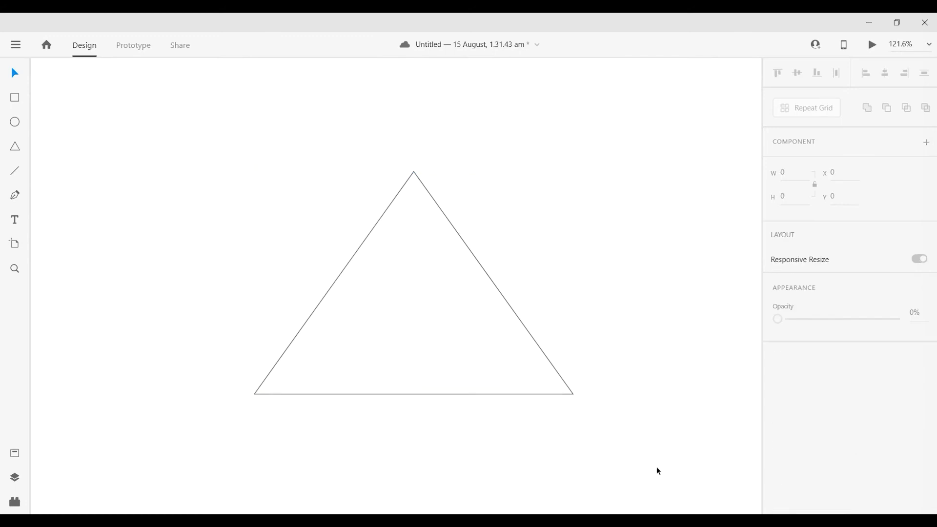
# Round the triangle's corners and set the corner radius to 30
pyautogui.click(540, 351)
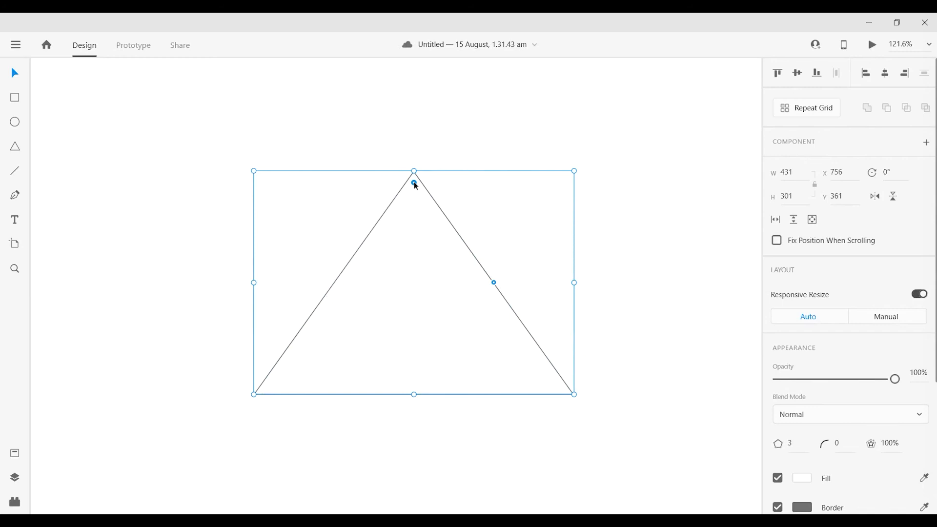
pyautogui.moveTo(415, 182); pyautogui.dragTo(441, 187)
pyautogui.moveTo(441, 189); pyautogui.dragTo(439, 197)
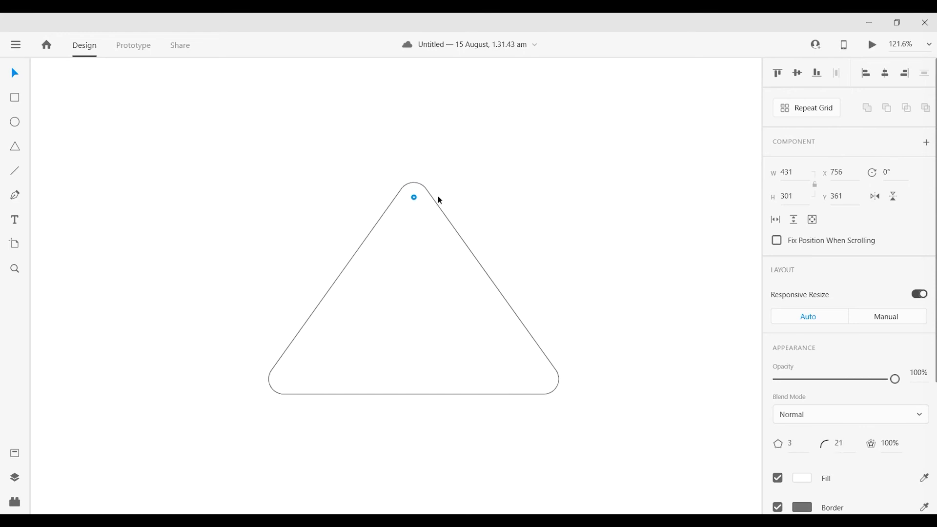
pyautogui.moveTo(439, 197); pyautogui.dragTo(452, 189)
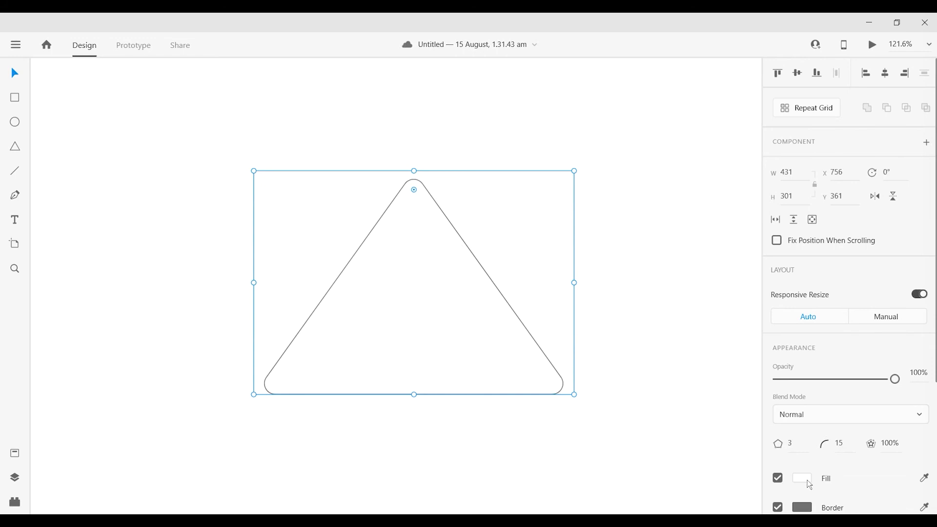
pyautogui.click(848, 446)
pyautogui.write('30')
pyautogui.press('Return')
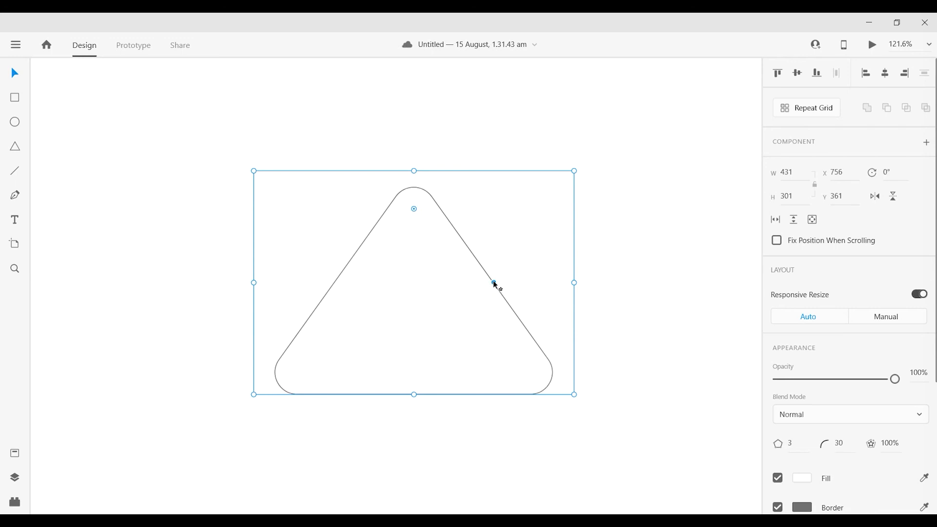
# Pull the triangle's sides inward to a star ratio of about 57% and reduce the corner radius to about 17
pyautogui.moveTo(494, 284); pyautogui.dragTo(554, 263)
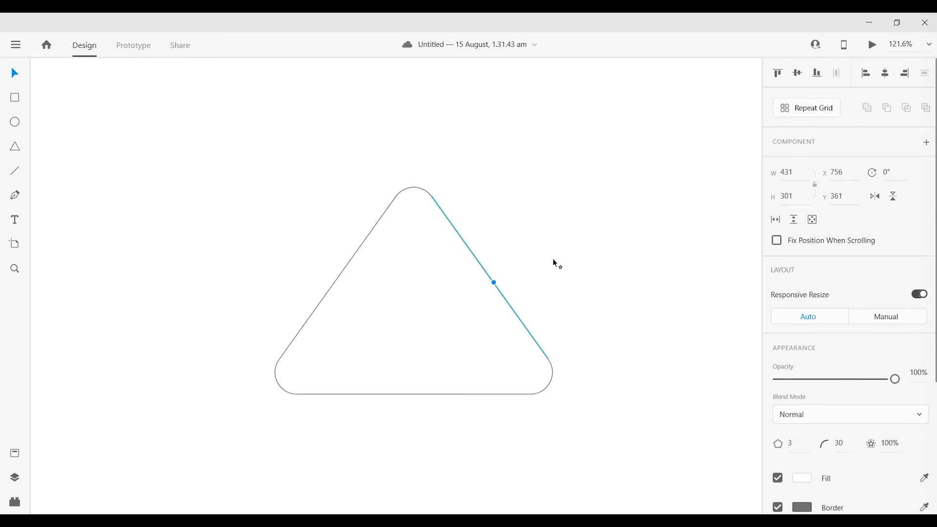
pyautogui.moveTo(553, 262); pyautogui.dragTo(553, 262)
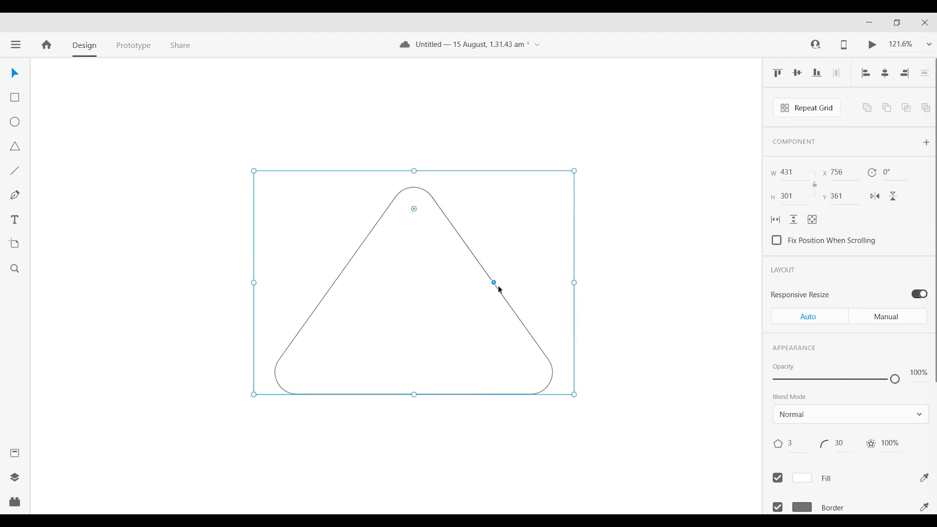
pyautogui.moveTo(493, 284); pyautogui.dragTo(458, 291)
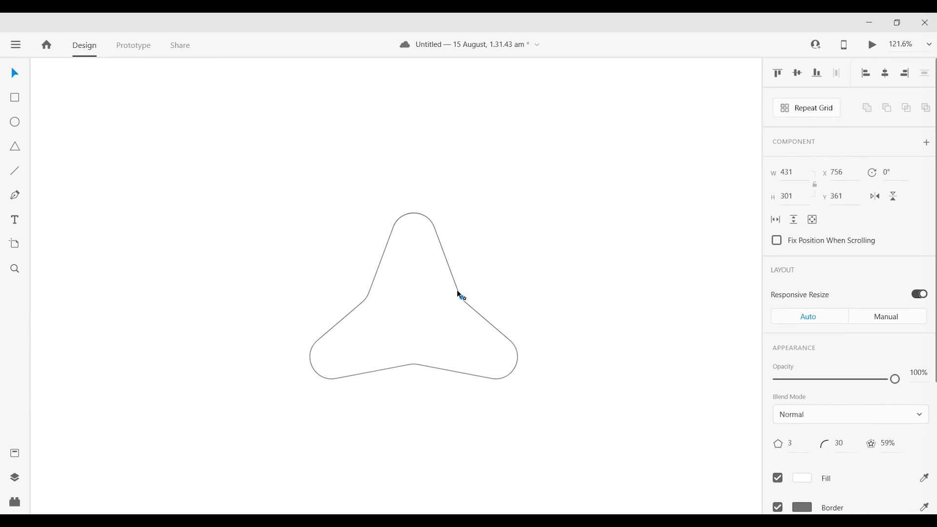
pyautogui.moveTo(457, 291)
pyautogui.mouseDown()
pyautogui.moveTo(429, 294)
pyautogui.moveTo(457, 294)
pyautogui.mouseUp()
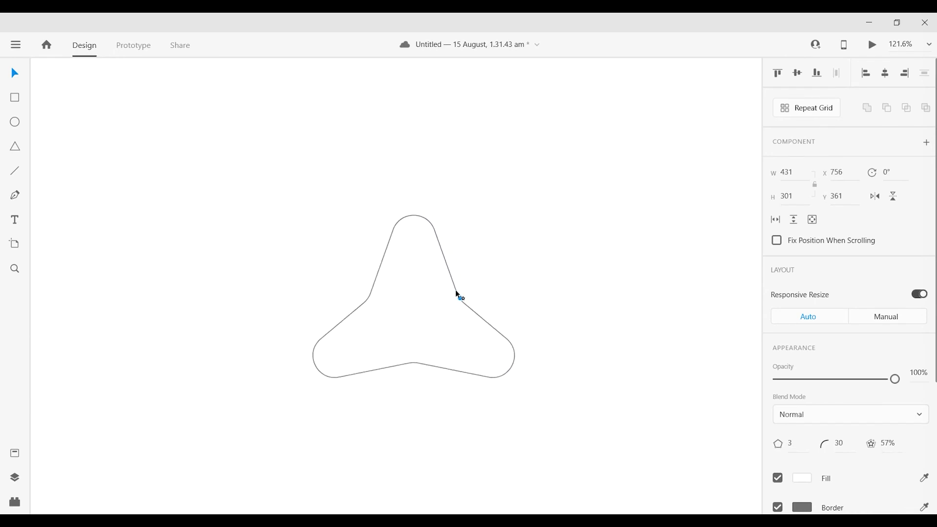
pyautogui.moveTo(456, 291); pyautogui.dragTo(456, 292)
pyautogui.moveTo(415, 239); pyautogui.dragTo(416, 206)
pyautogui.click(540, 280)
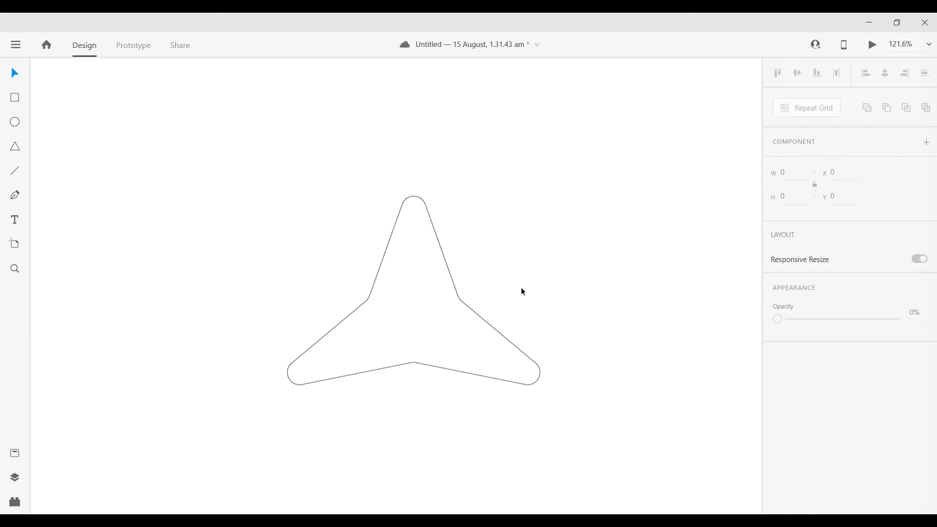
# Reselect the three-pointed shape and change its star ratio to 80%
pyautogui.click(455, 288)
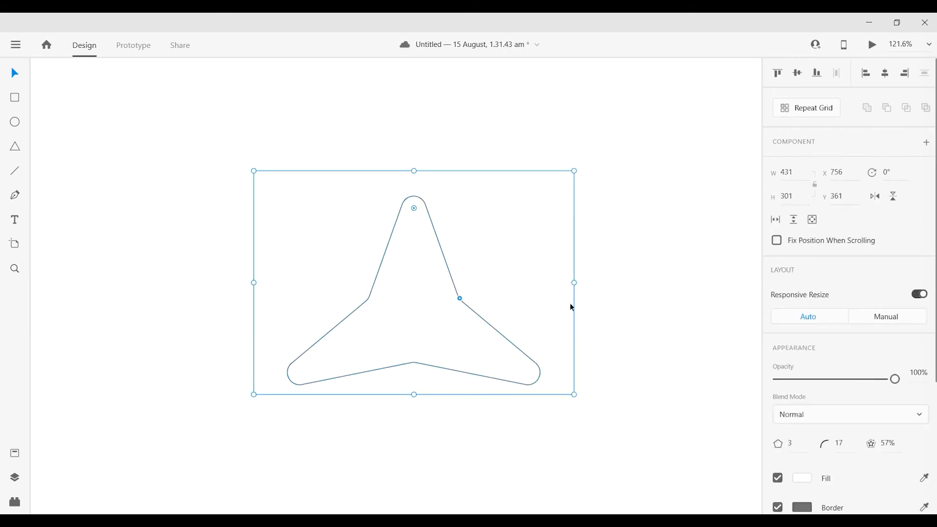
pyautogui.moveTo(463, 306)
pyautogui.click(882, 443)
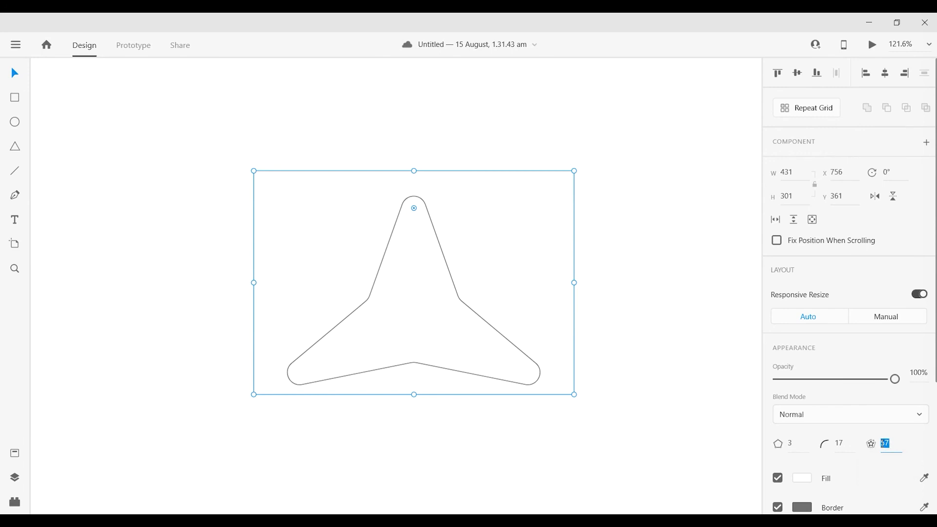
pyautogui.write('10')
pyautogui.press('Return')
pyautogui.click(527, 324)
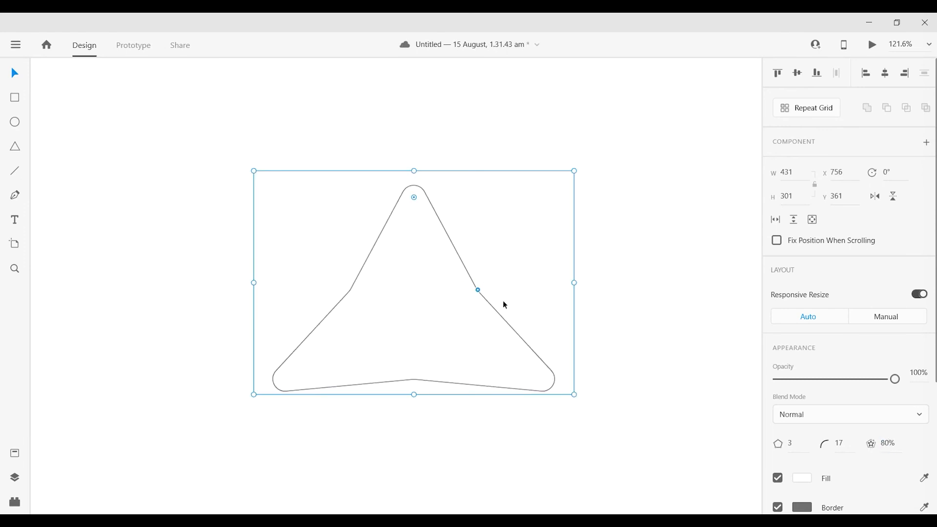
# Set the shape's star ratio to 100% and deselect it
pyautogui.click(886, 443)
pyautogui.write('100')
pyautogui.press('Return')
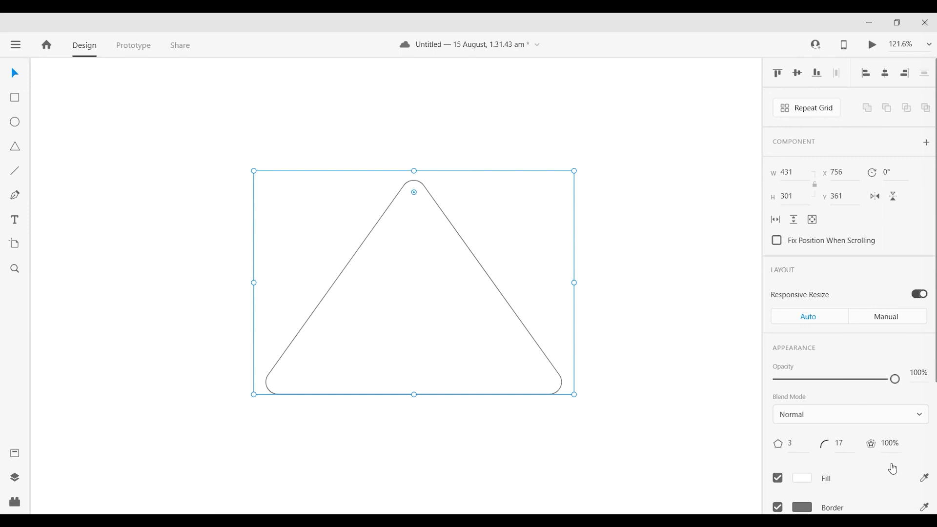
pyautogui.click(900, 444)
pyautogui.click(869, 440)
pyautogui.click(891, 444)
pyautogui.click(329, 200)
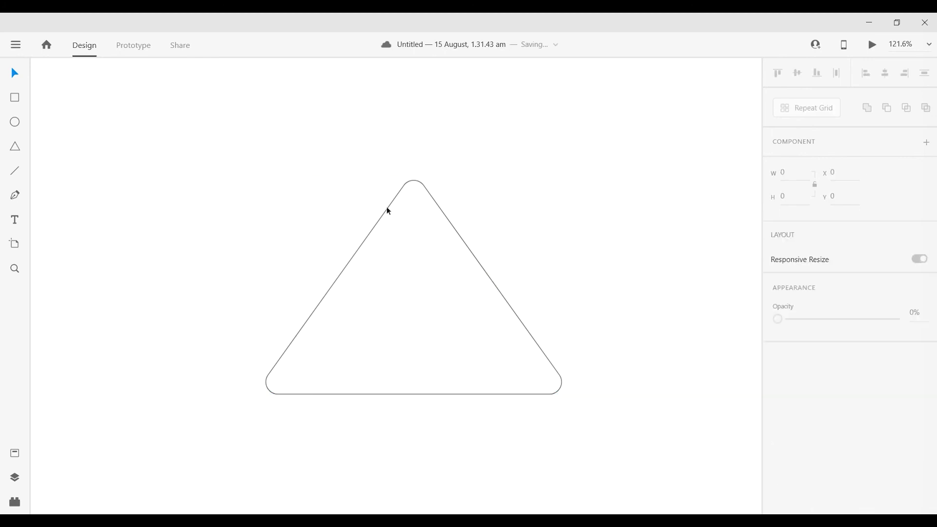
# Set the rounded triangle's corner count to 5
pyautogui.click(456, 230)
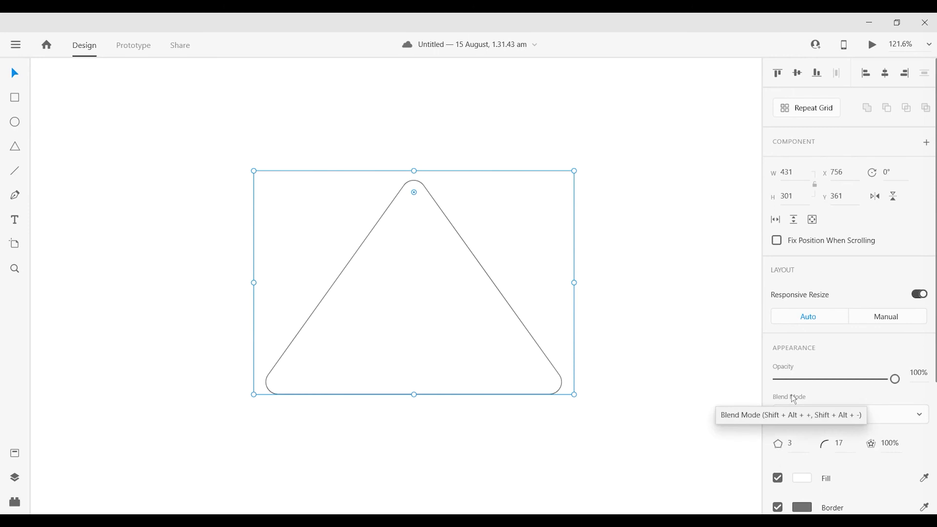
pyautogui.click(792, 444)
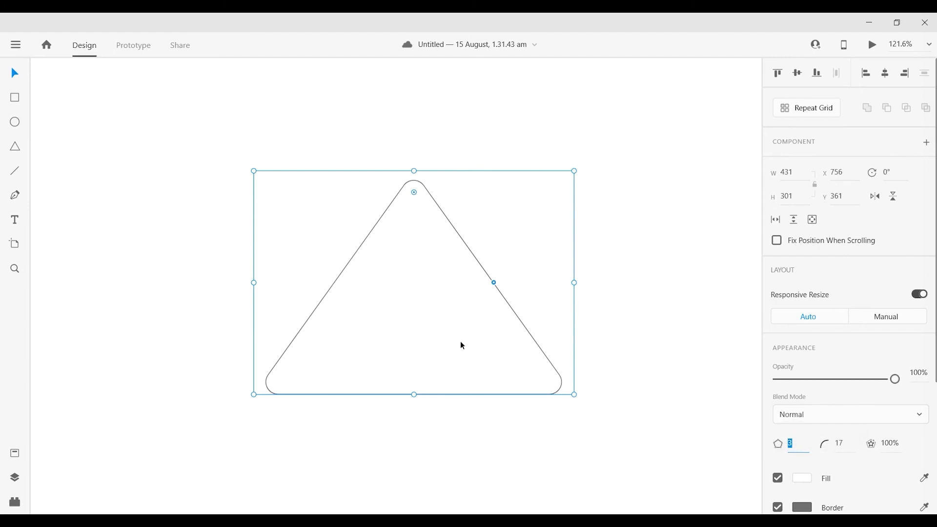
pyautogui.click(802, 448)
pyautogui.moveTo(796, 447); pyautogui.dragTo(788, 445)
pyautogui.write('5')
pyautogui.press('Return')
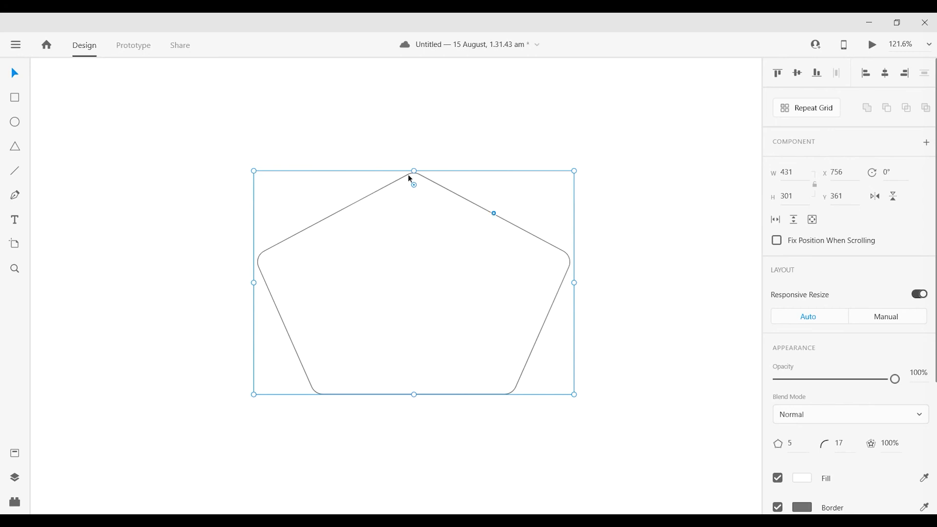
# Stretch the pentagon upward to a height of about 371, keeping it selected
pyautogui.moveTo(414, 170); pyautogui.dragTo(417, 120)
pyautogui.click(648, 351)
pyautogui.click(535, 342)
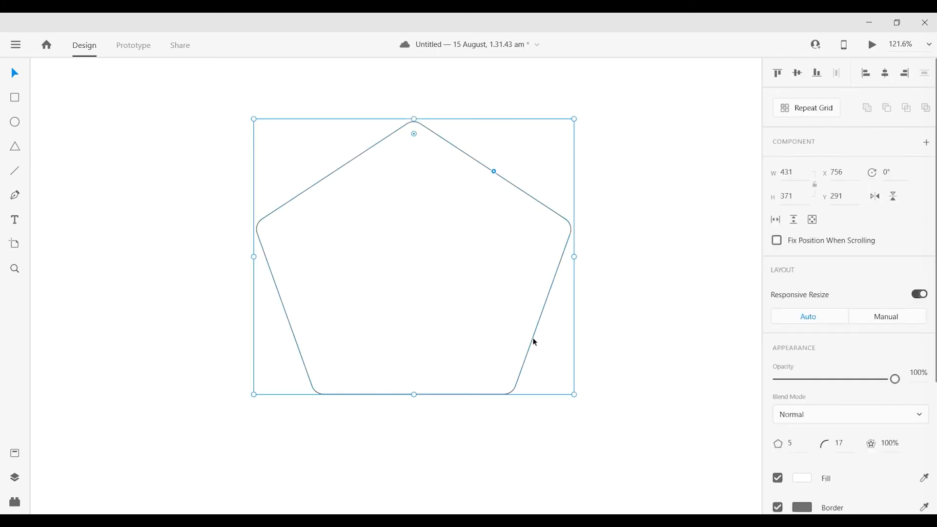
# Set the polygon's corner count to 10
pyautogui.moveTo(797, 444); pyautogui.dragTo(758, 446)
pyautogui.write('10')
pyautogui.press('Return')
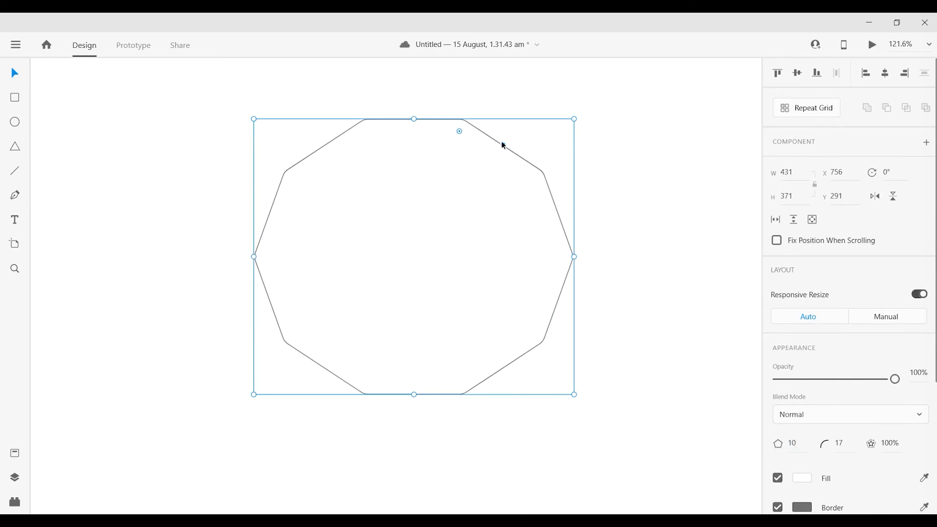
# Set the ten-cornered polygon's star ratio to 42% and its corner radius to 13, leaving it deselected
pyautogui.moveTo(503, 145); pyautogui.dragTo(456, 216)
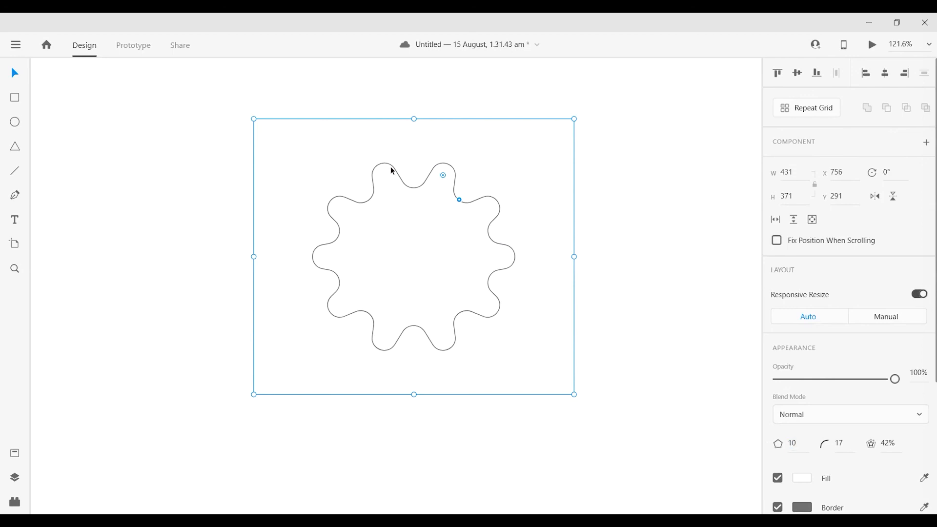
pyautogui.moveTo(444, 175)
pyautogui.mouseDown()
pyautogui.moveTo(452, 160)
pyautogui.moveTo(435, 185)
pyautogui.moveTo(453, 155)
pyautogui.moveTo(429, 188)
pyautogui.moveTo(454, 132)
pyautogui.moveTo(444, 176)
pyautogui.mouseUp()
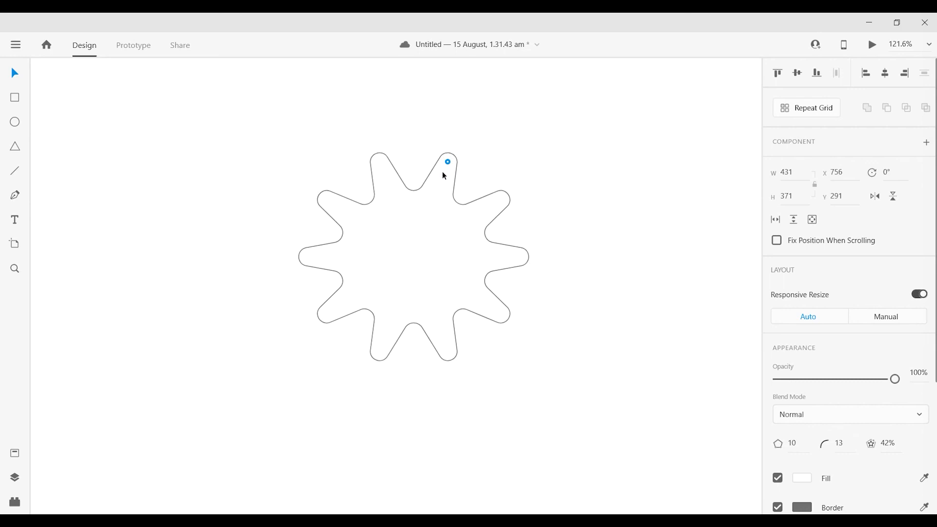
pyautogui.press('Escape')
pyautogui.click(625, 178)
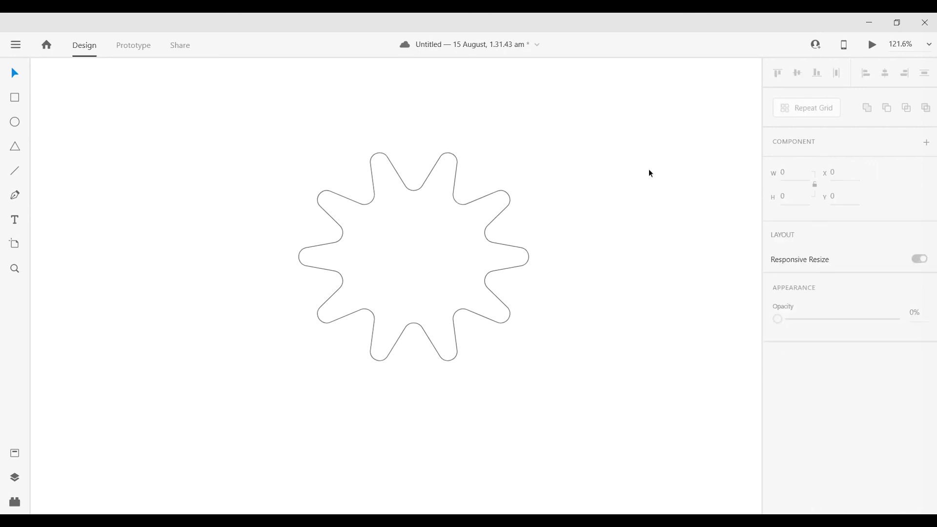
pyautogui.click(431, 179)
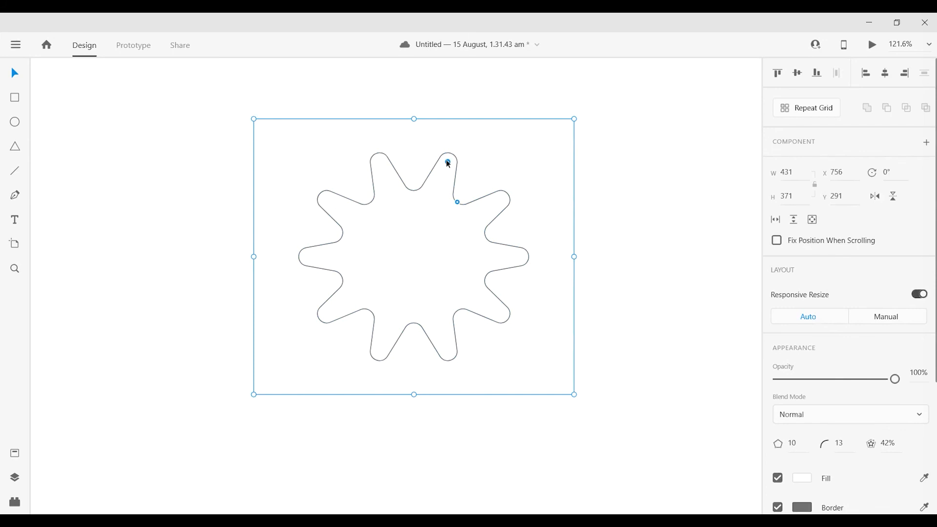
pyautogui.click(649, 352)
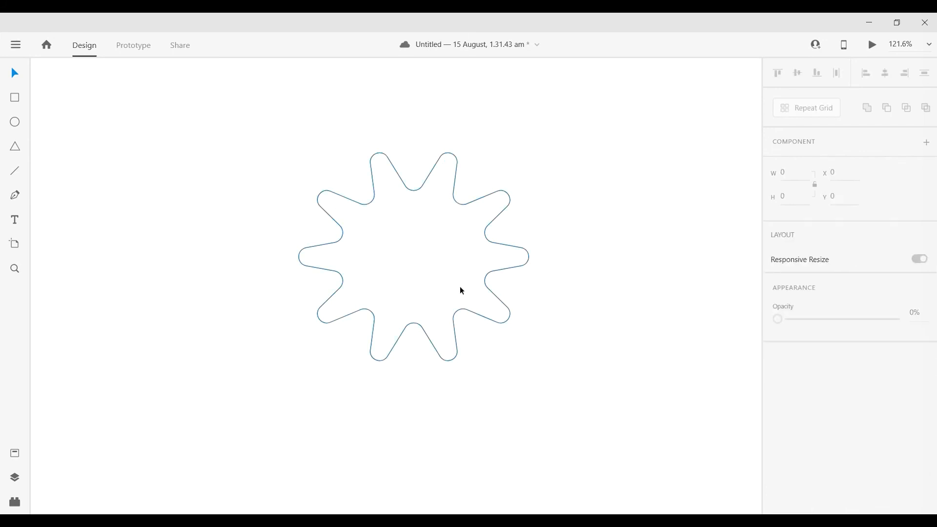
# Set the border size of the star-shaped polygon to 5
pyautogui.click(415, 259)
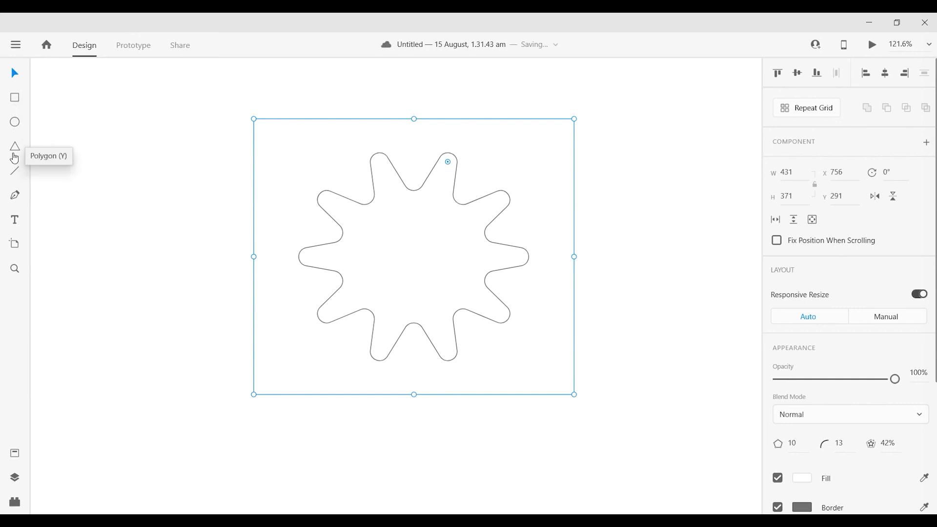
pyautogui.scroll(-4, 870, 368)
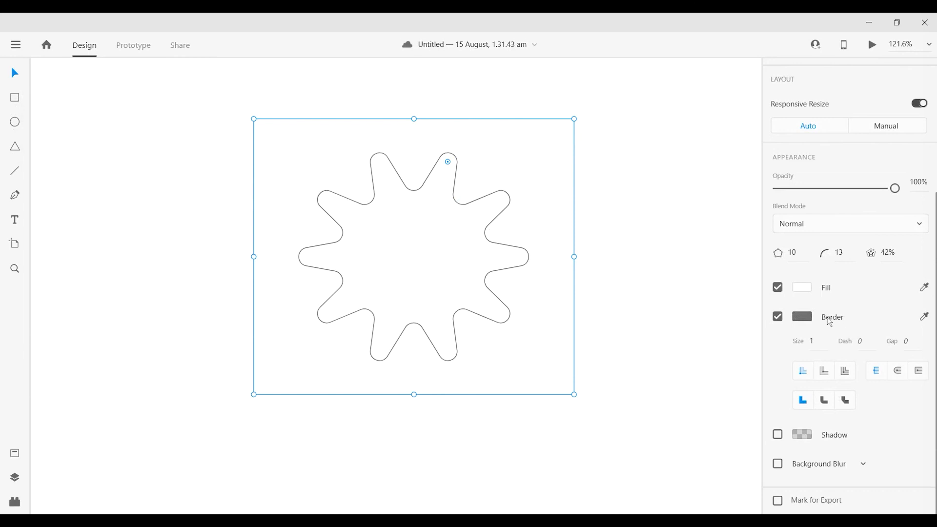
pyautogui.click(791, 343)
pyautogui.write('5')
pyautogui.press('Return')
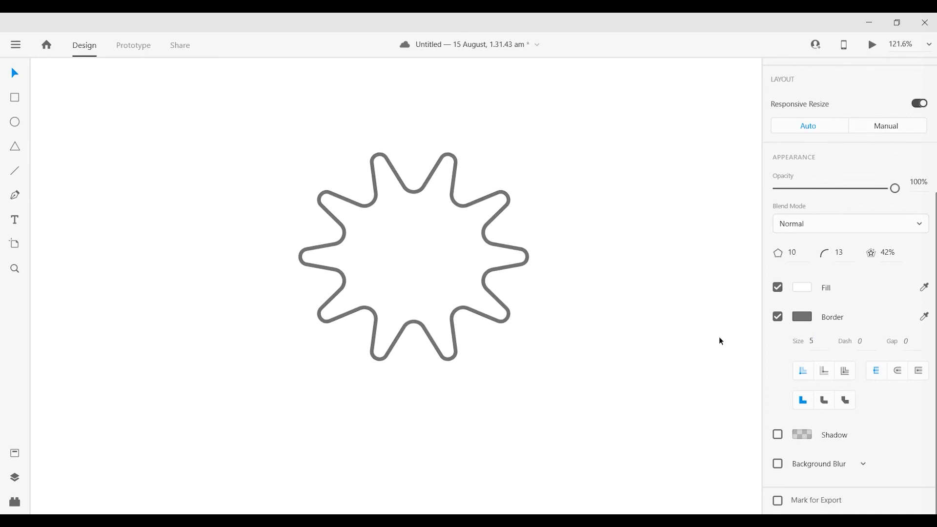
# Give the star shape's border a dash of 10 with the matching gap and deselect it
pyautogui.click(862, 342)
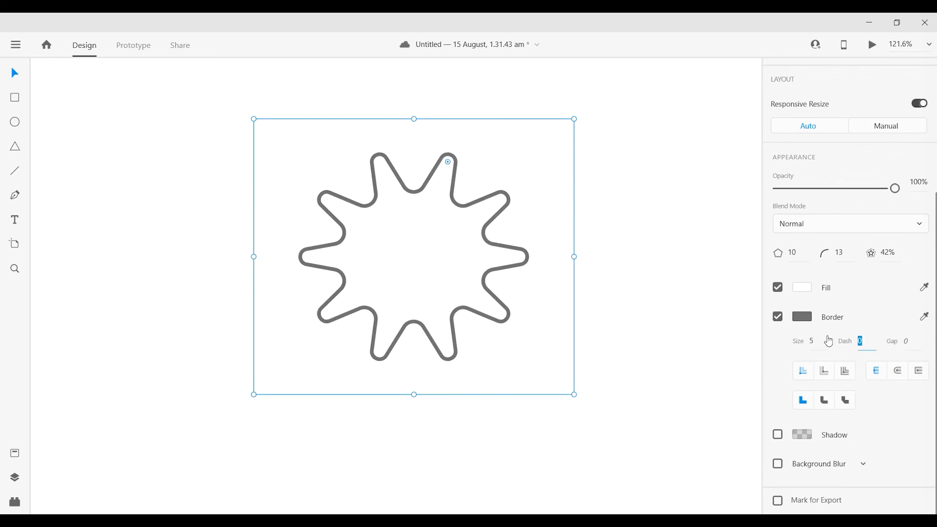
pyautogui.write('10')
pyautogui.press('Return')
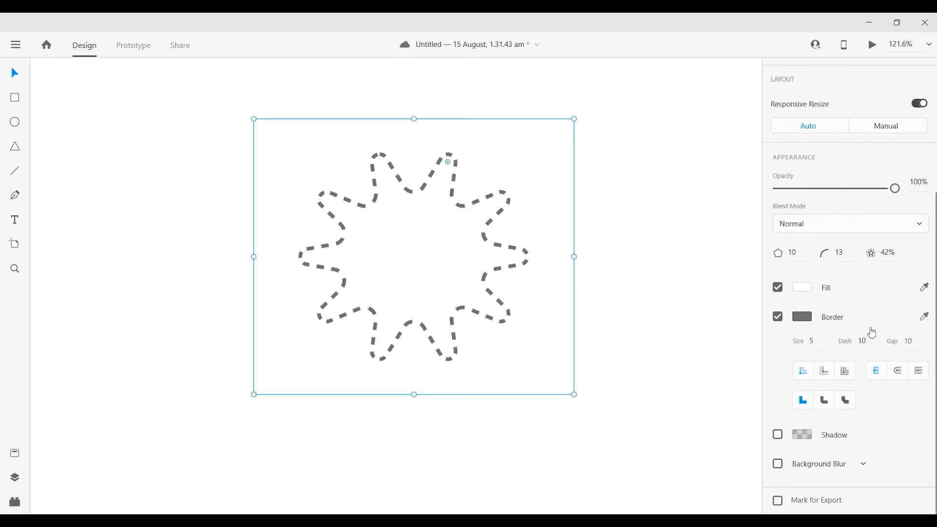
pyautogui.click(892, 342)
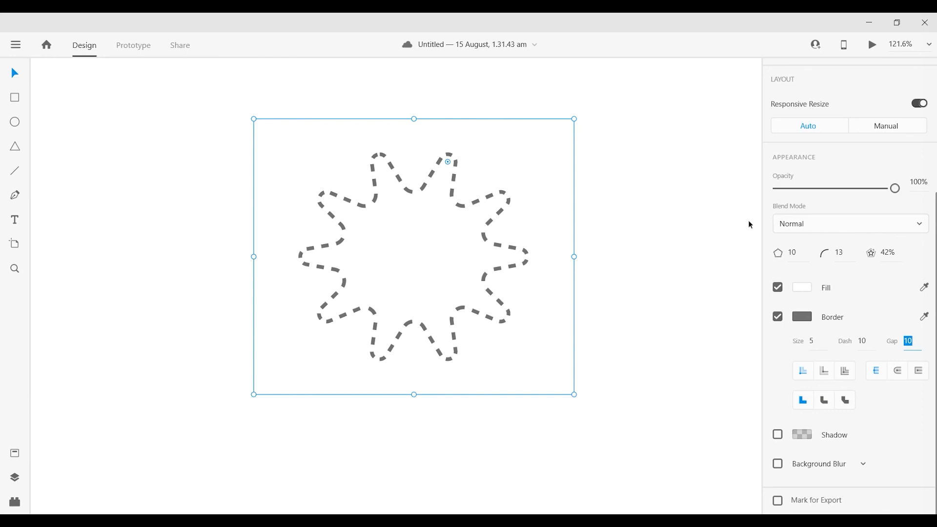
pyautogui.click(634, 248)
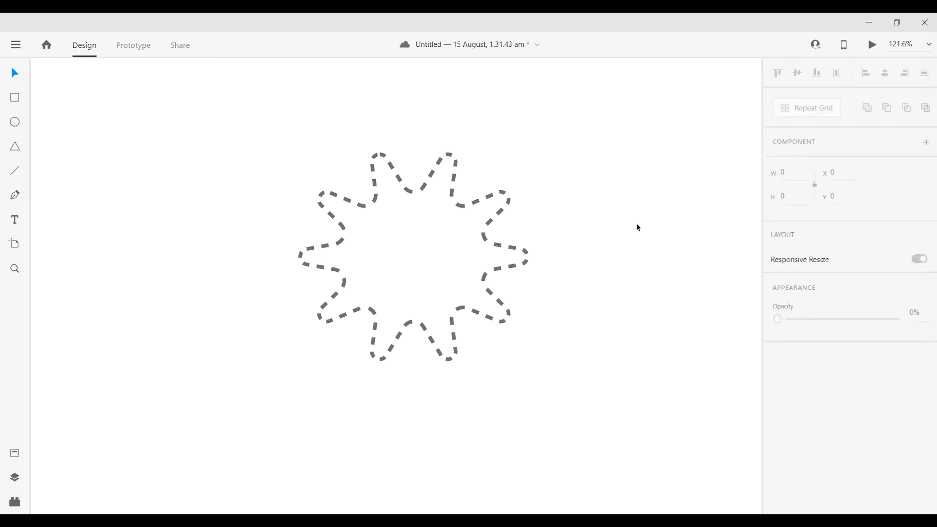
# Try to draw a horizontal line below the dashed star shape with the Line tool
pyautogui.click(452, 184)
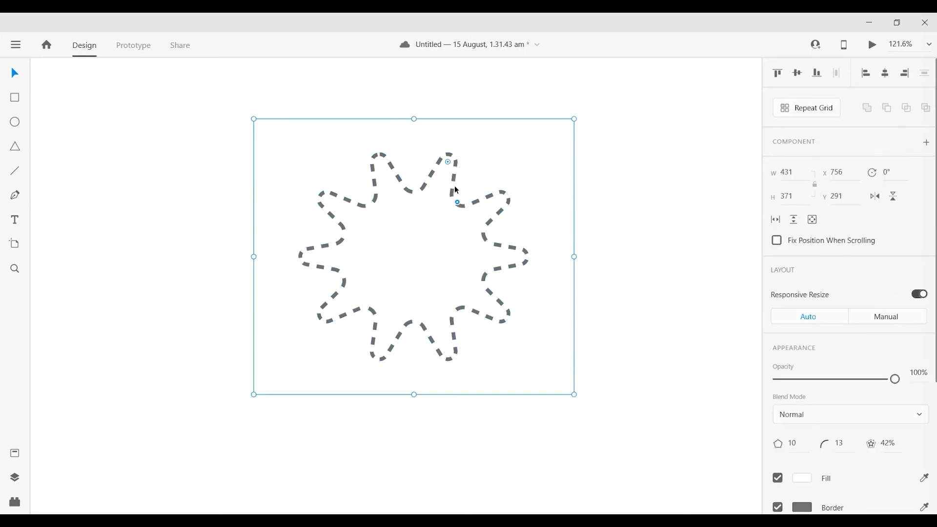
pyautogui.scroll(-5, 470, 386)
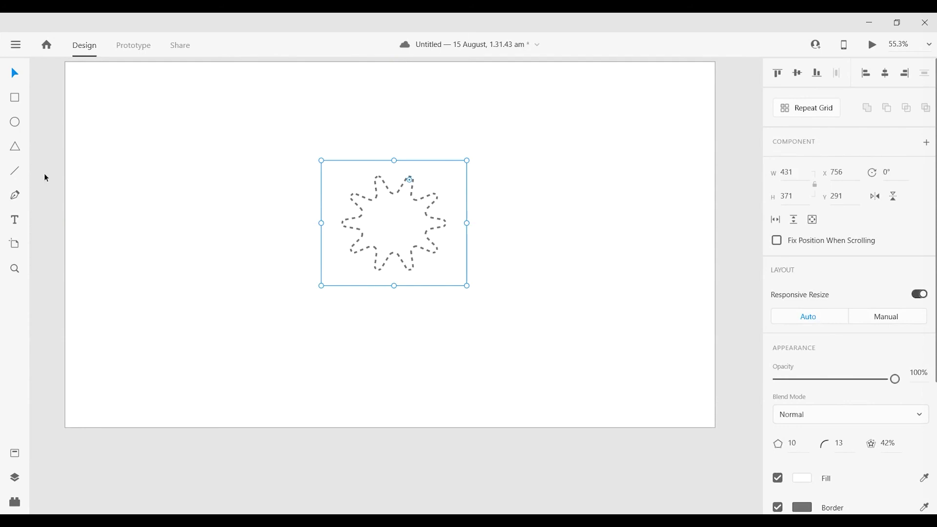
pyautogui.click(15, 172)
pyautogui.moveTo(259, 356); pyautogui.dragTo(516, 357)
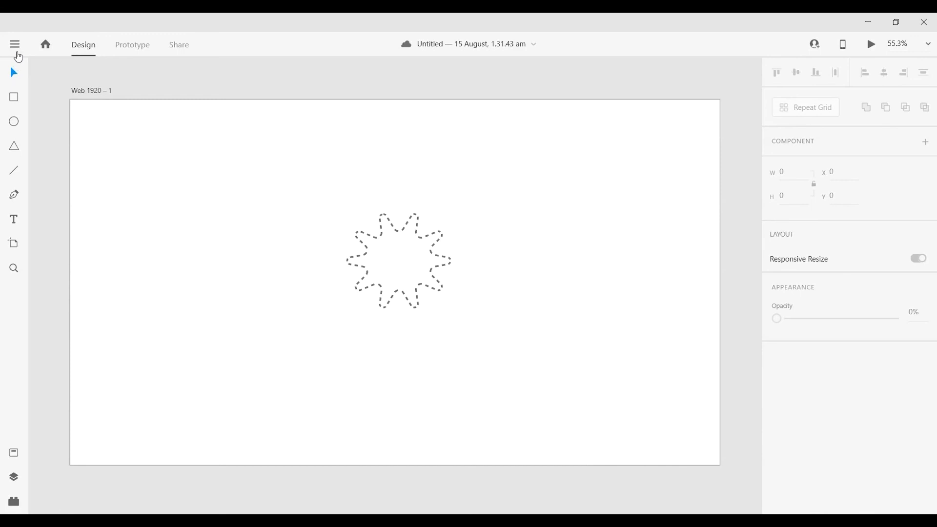
# Draw two horizontal lines below the dashed star, the upper about 542 wide and the lower about 339 wide
pyautogui.click(15, 177)
pyautogui.moveTo(289, 367)
pyautogui.mouseDown()
pyautogui.moveTo(425, 373)
pyautogui.moveTo(395, 366)
pyautogui.moveTo(474, 361)
pyautogui.mouseUp()
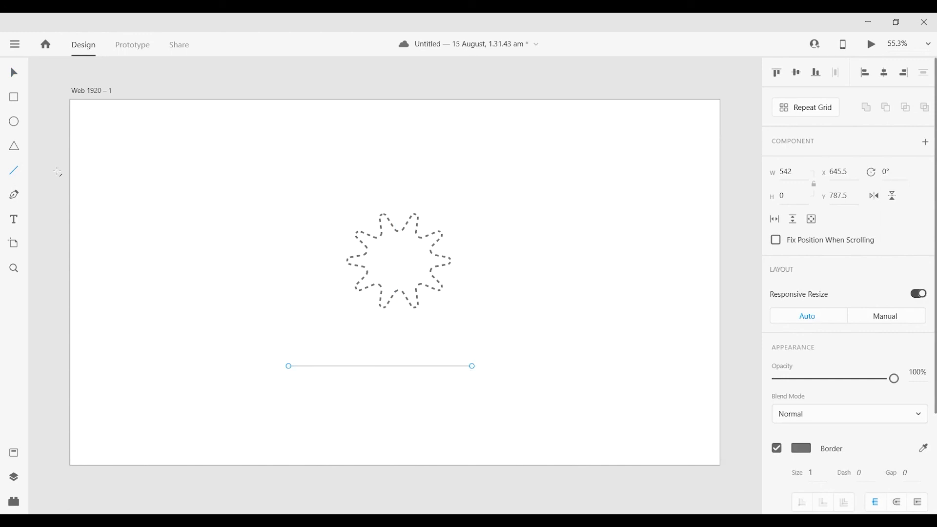
pyautogui.click(25, 83)
pyautogui.moveTo(337, 405)
pyautogui.mouseDown()
pyautogui.moveTo(485, 404)
pyautogui.moveTo(453, 404)
pyautogui.mouseUp()
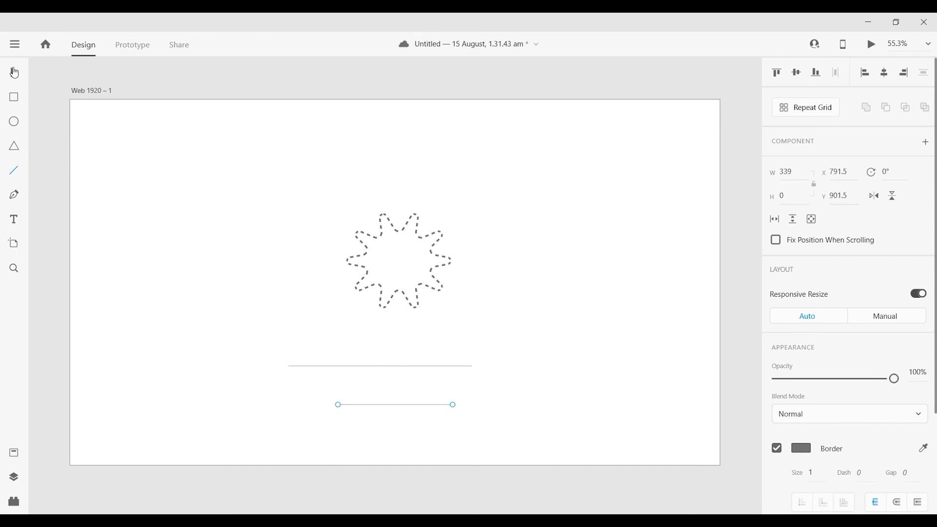
# Extend the lower line's right end to a width of about 537 and pull its left end inward to about 176
pyautogui.click(14, 73)
pyautogui.click(475, 400)
pyautogui.click(446, 405)
pyautogui.scroll(4, 431, 425)
pyautogui.scroll(-1, 486, 391)
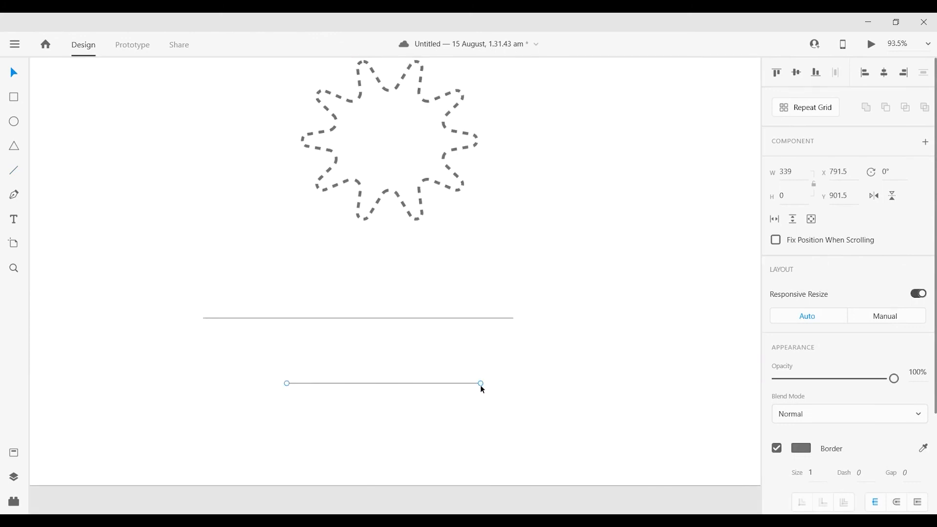
pyautogui.moveTo(481, 385)
pyautogui.mouseDown()
pyautogui.moveTo(675, 384)
pyautogui.moveTo(697, 379)
pyautogui.moveTo(703, 357)
pyautogui.moveTo(703, 403)
pyautogui.moveTo(704, 386)
pyautogui.moveTo(594, 382)
pyautogui.moveTo(508, 395)
pyautogui.moveTo(519, 407)
pyautogui.moveTo(522, 386)
pyautogui.moveTo(546, 373)
pyautogui.moveTo(536, 385)
pyautogui.moveTo(491, 381)
pyautogui.mouseUp()
pyautogui.moveTo(493, 384); pyautogui.dragTo(594, 382)
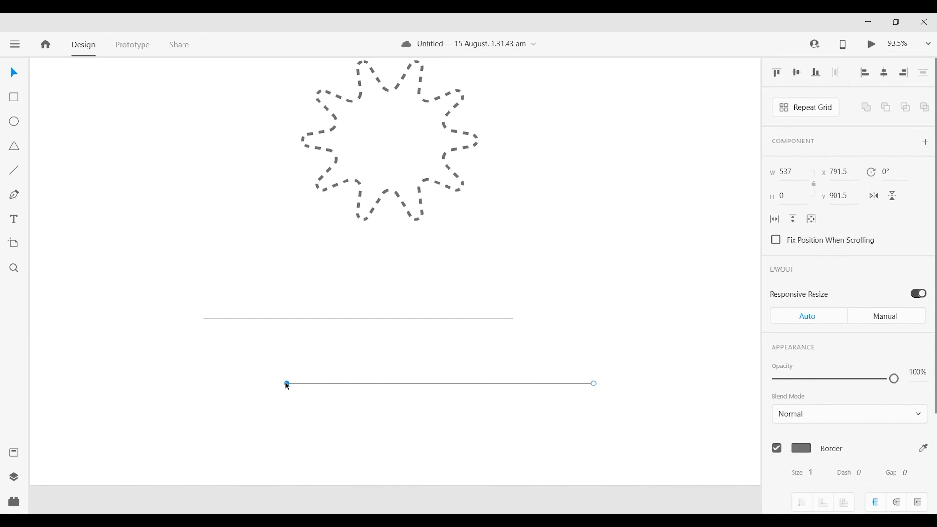
pyautogui.moveTo(288, 385)
pyautogui.mouseDown()
pyautogui.moveTo(352, 248)
pyautogui.moveTo(589, 247)
pyautogui.moveTo(688, 282)
pyautogui.moveTo(710, 366)
pyautogui.moveTo(700, 403)
pyautogui.moveTo(659, 449)
pyautogui.moveTo(554, 467)
pyautogui.moveTo(527, 362)
pyautogui.moveTo(529, 332)
pyautogui.moveTo(554, 309)
pyautogui.moveTo(583, 296)
pyautogui.moveTo(653, 306)
pyautogui.moveTo(673, 426)
pyautogui.moveTo(672, 441)
pyautogui.moveTo(571, 468)
pyautogui.moveTo(516, 459)
pyautogui.moveTo(492, 350)
pyautogui.mouseUp()
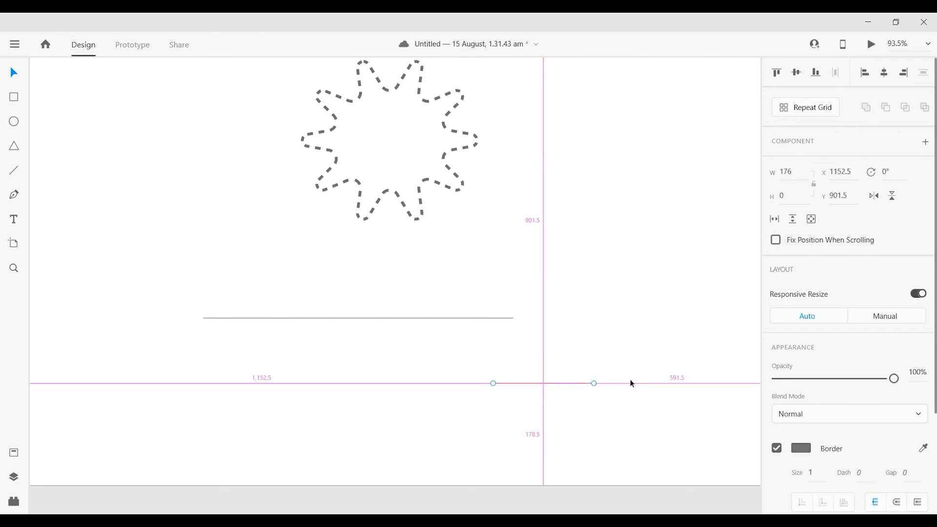
# Change the lower line's border color to red and deselect it
pyautogui.scroll(2, 631, 379)
pyautogui.moveTo(657, 414); pyautogui.dragTo(560, 392)
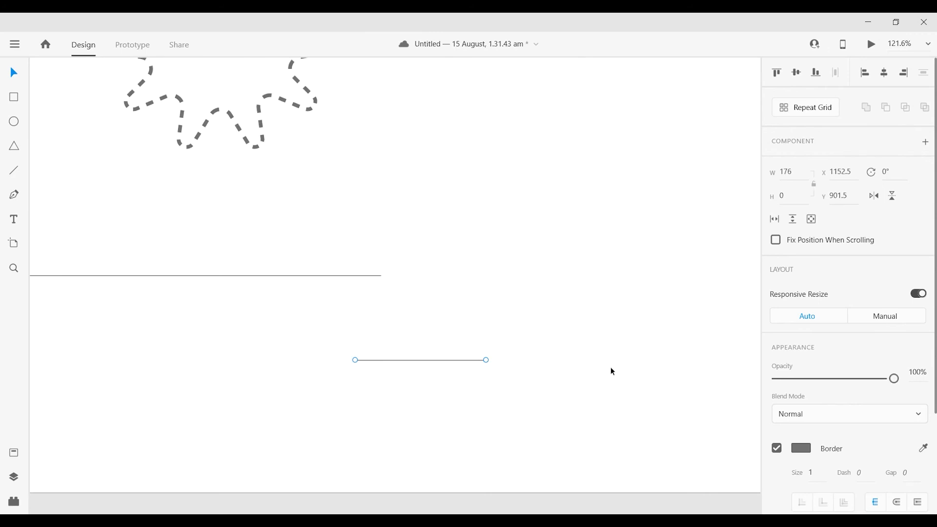
pyautogui.click(802, 450)
pyautogui.moveTo(720, 400); pyautogui.dragTo(711, 348)
pyautogui.click(470, 374)
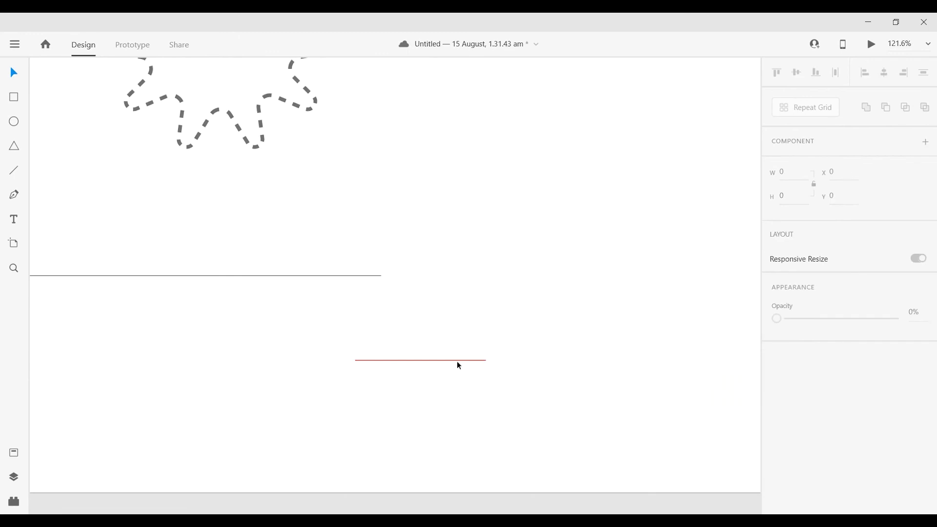
# Set the red line's border size to 5
pyautogui.click(459, 361)
pyautogui.click(820, 476)
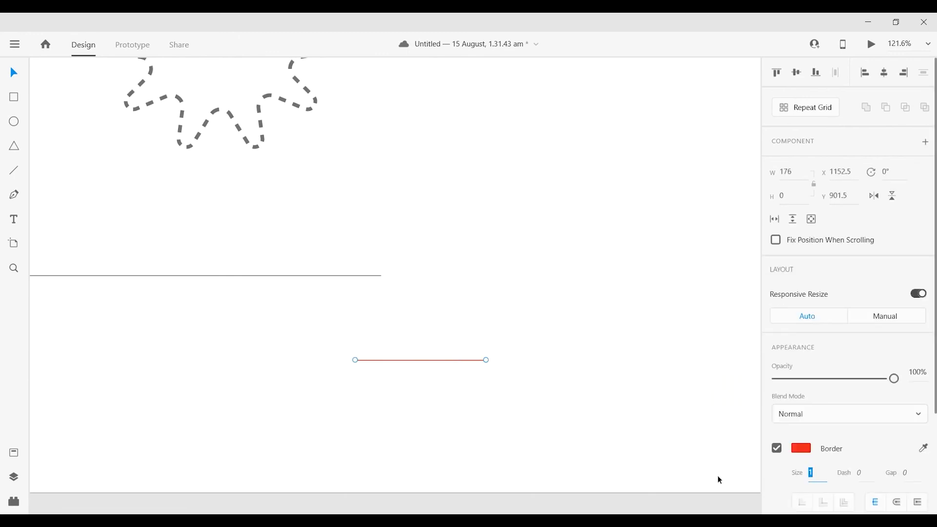
pyautogui.write('5')
pyautogui.press('Return')
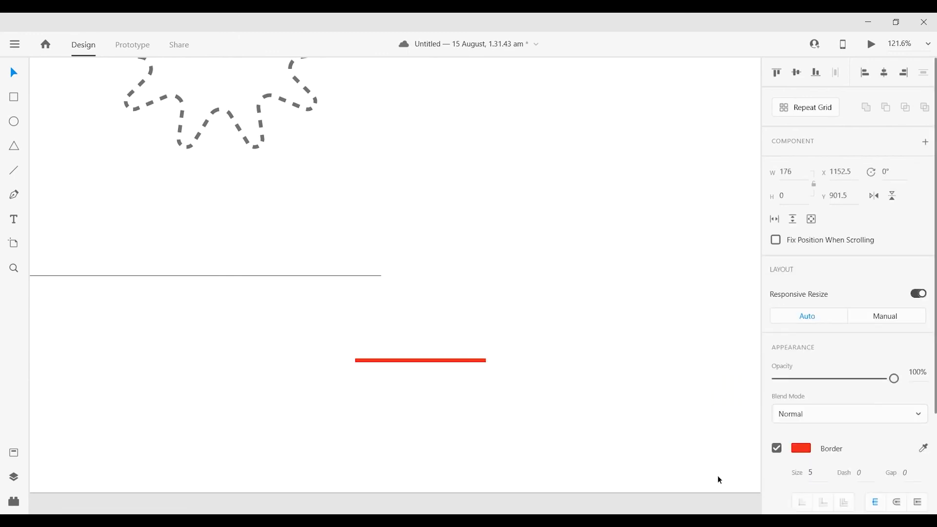
# Make the red line dotted with a dash of 5 and a gap of 15, then deselect it
pyautogui.click(841, 477)
pyautogui.write('5')
pyautogui.press('Return')
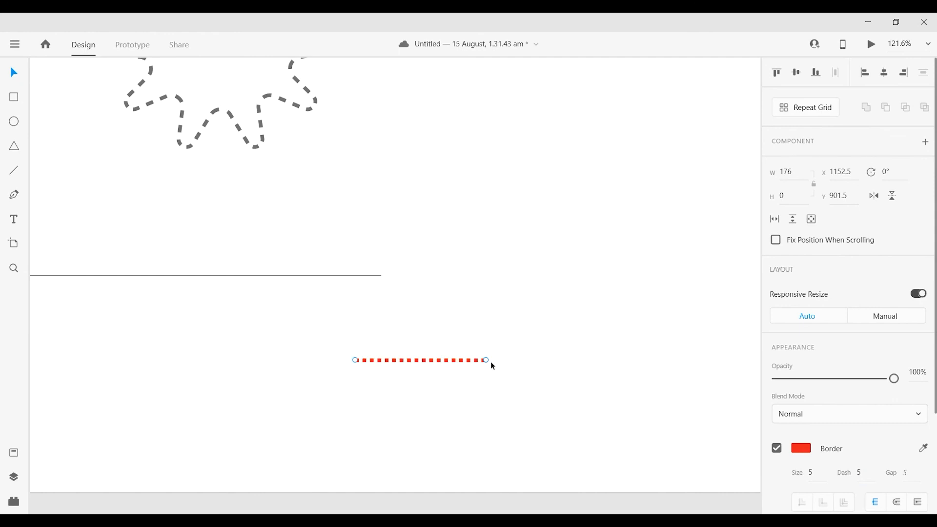
pyautogui.click(906, 472)
pyautogui.write('15')
pyautogui.press('Return')
pyautogui.click(570, 385)
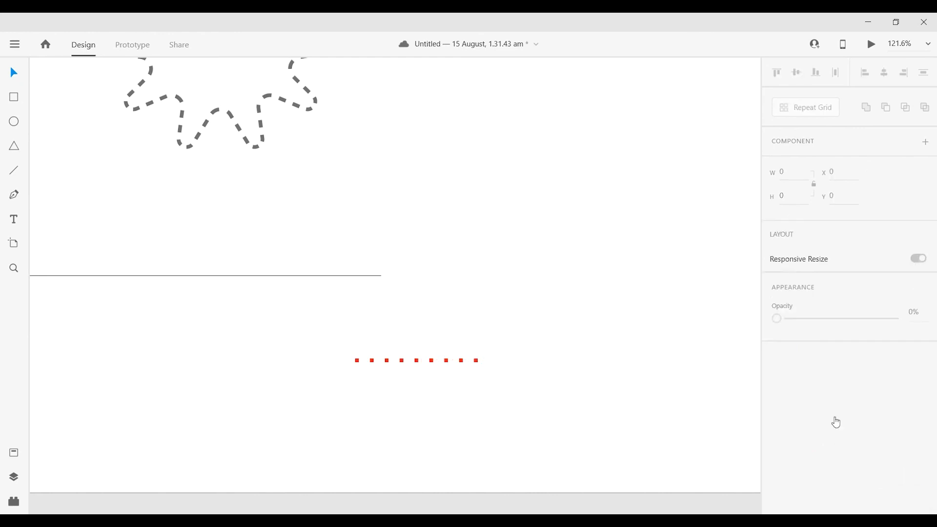
# Select the red dotted line with a selection marquee
pyautogui.moveTo(343, 336); pyautogui.dragTo(548, 422)
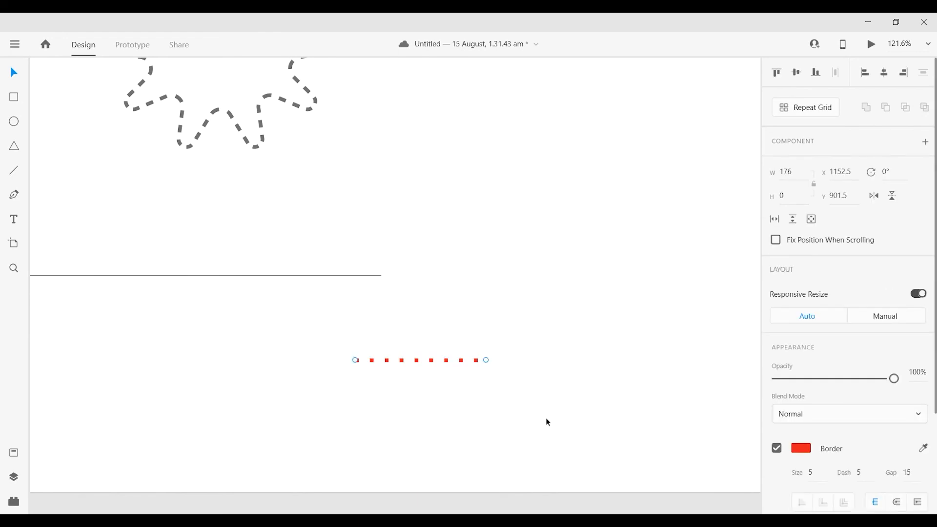
pyautogui.hscroll(3, 549, 422)
pyautogui.scroll(3, 518, 389)
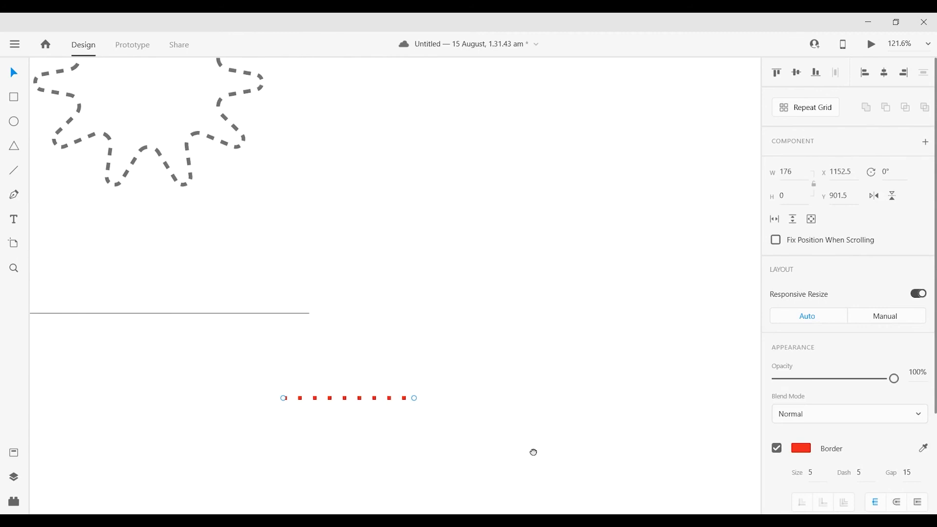
pyautogui.scroll(-3, 535, 454)
pyautogui.moveTo(533, 461); pyautogui.dragTo(534, 461)
pyautogui.hscroll(-2, 561, 399)
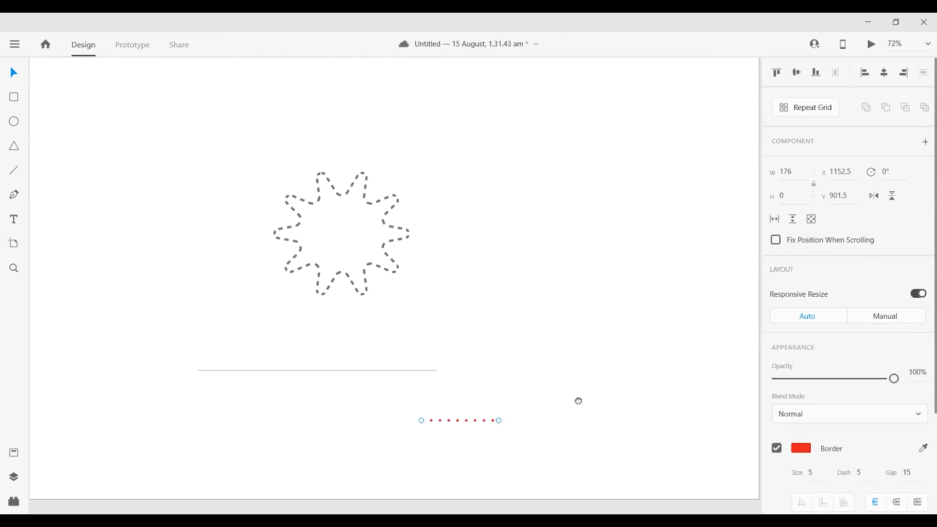